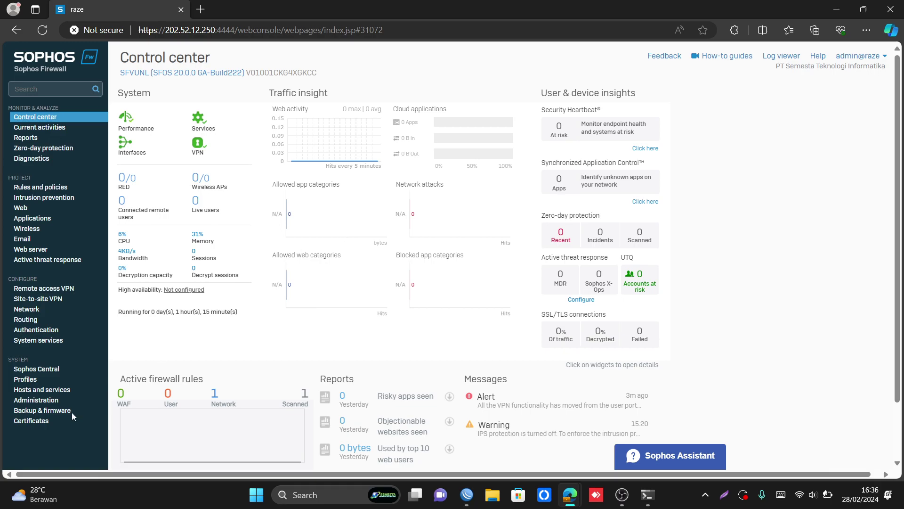
# Open the firewall's certificate list and start adding a new certificate
pyautogui.click(42, 423)
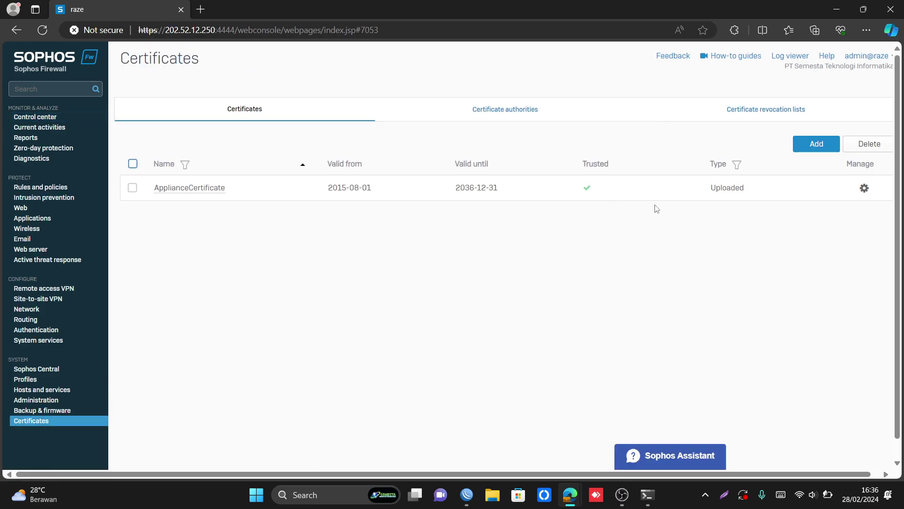
pyautogui.click(815, 143)
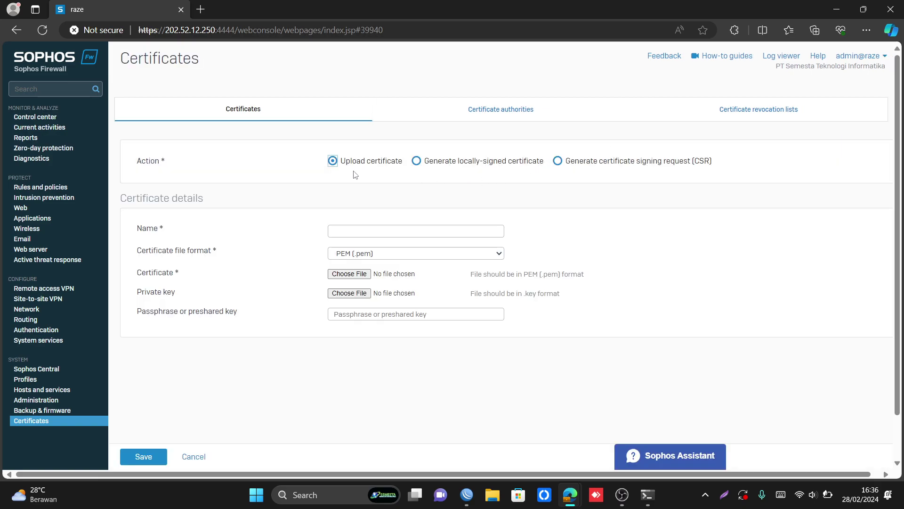
# Review the fields for generating a locally-signed certificate and a certificate signing request, ending on the Upload certificate action
pyautogui.click(417, 162)
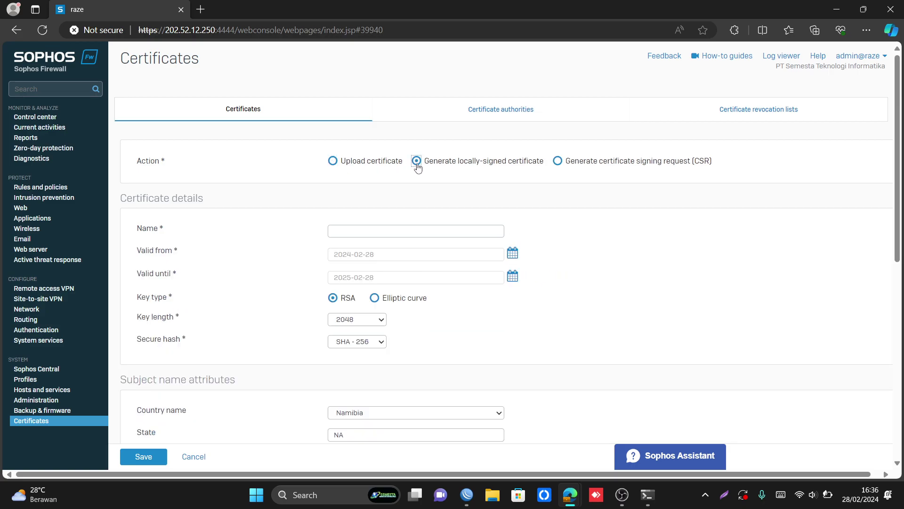
pyautogui.click(558, 161)
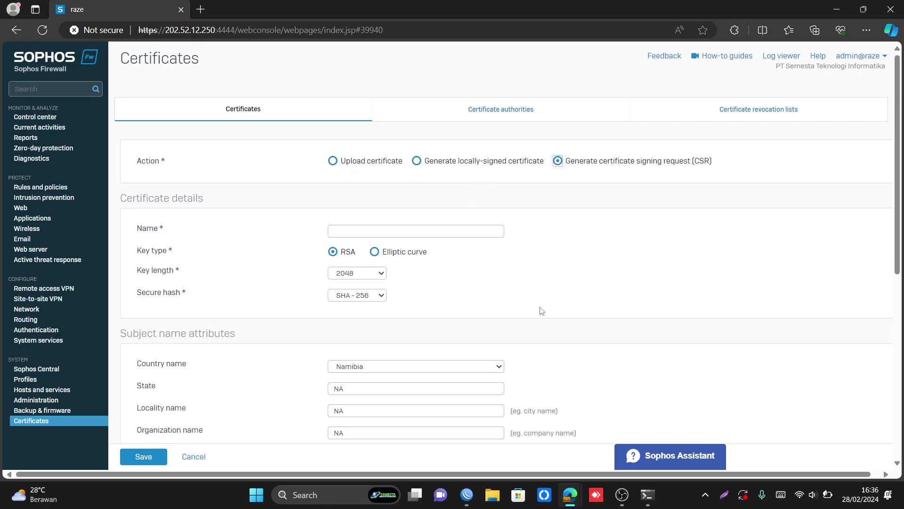
pyautogui.scroll(-6, 576, 257)
pyautogui.scroll(3, 577, 257)
pyautogui.scroll(3, 577, 257)
pyautogui.click(332, 161)
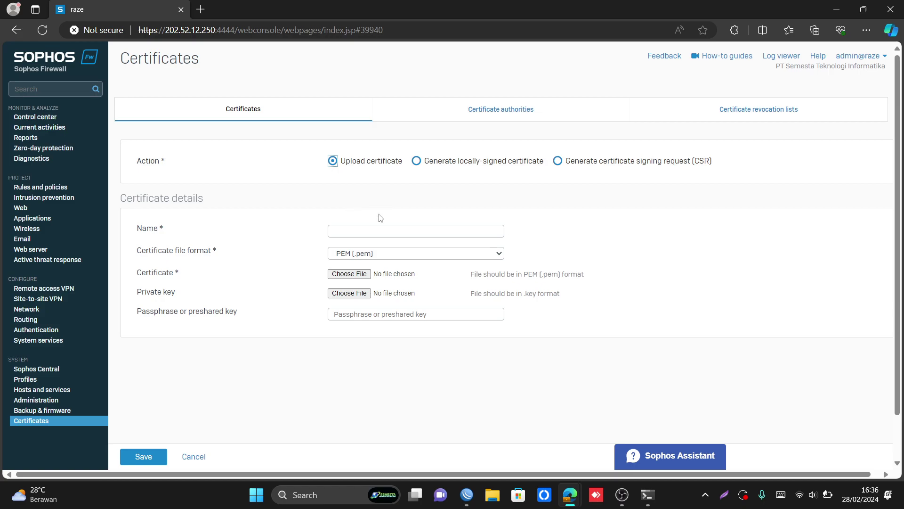
# Name the certificate "network engineer cert" and choose PEM (.pem) as its file format
pyautogui.click(376, 229)
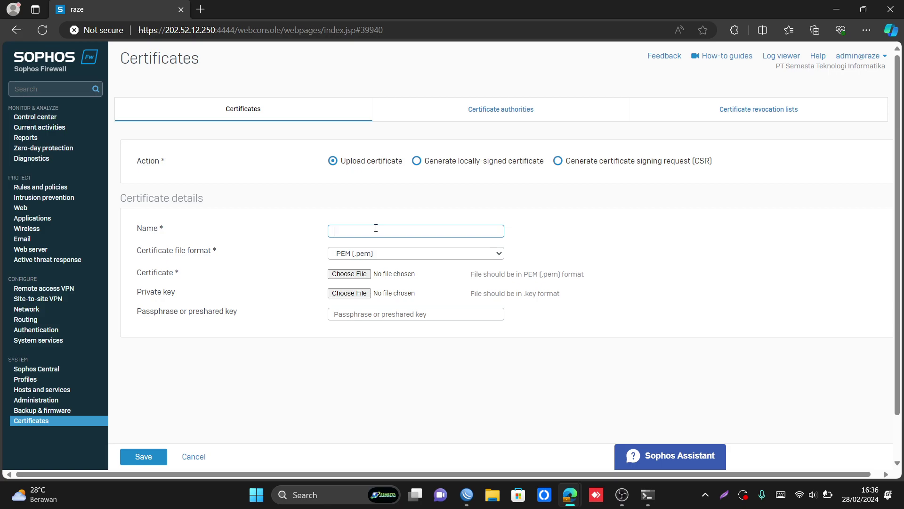
pyautogui.write('network engineer cert')
pyautogui.click(390, 254)
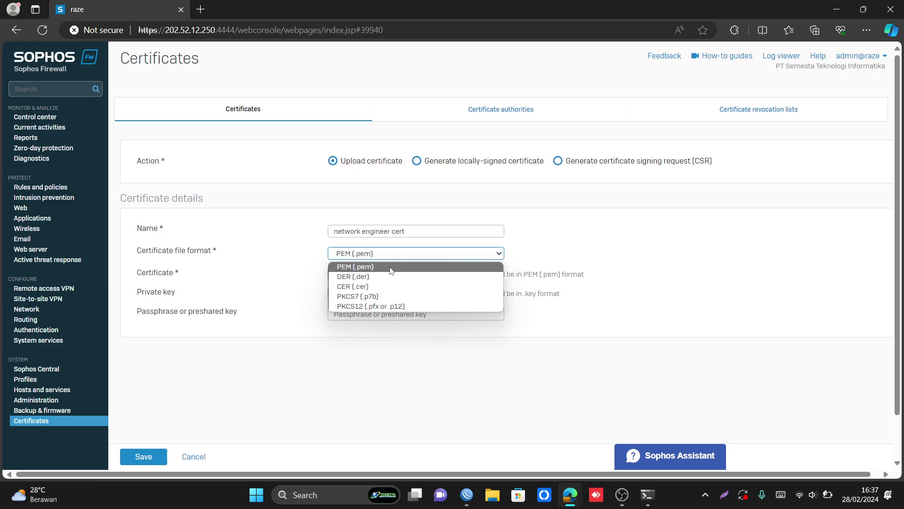
pyautogui.click(390, 268)
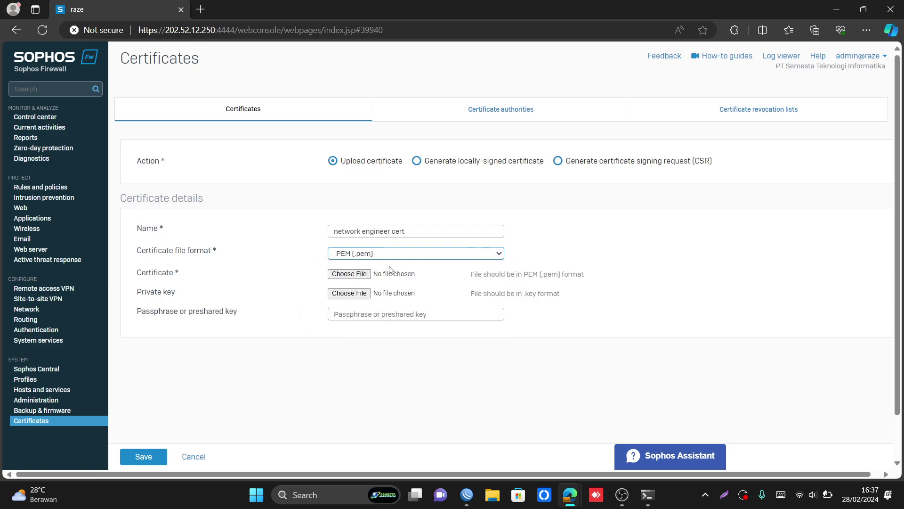
# Try the PKCS12 (.pfx or .p12) certificate file format and switch back to PEM (.pem)
pyautogui.click(388, 253)
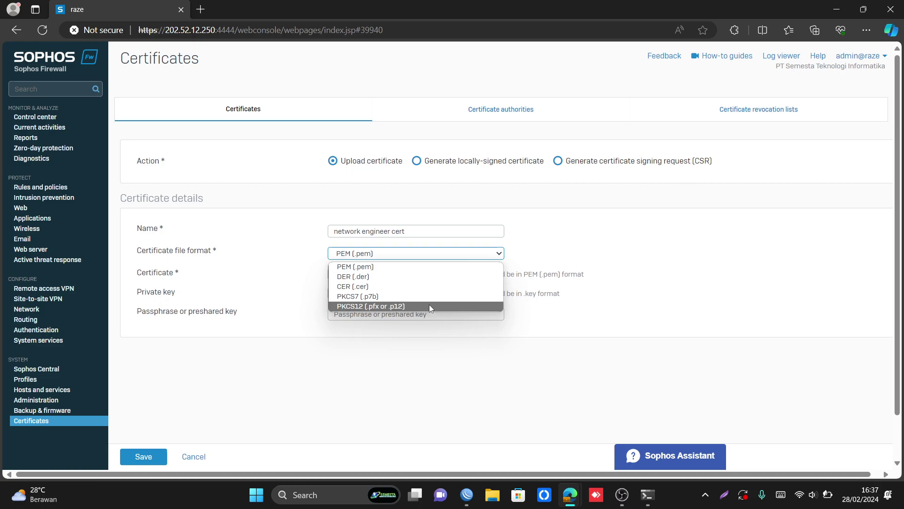
pyautogui.click(368, 307)
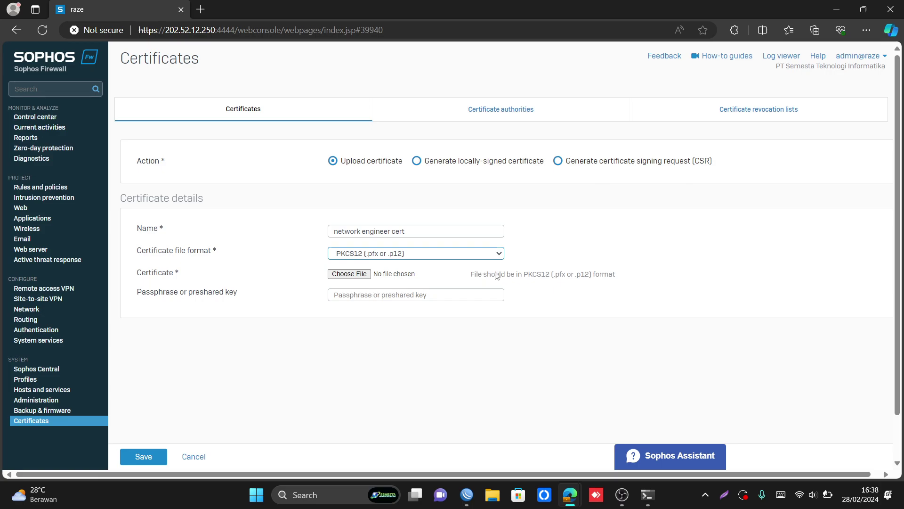
pyautogui.click(446, 257)
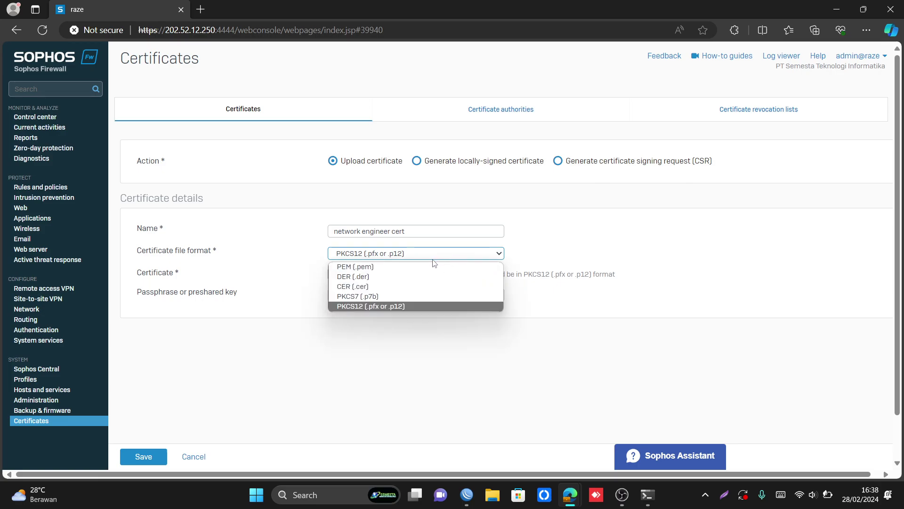
pyautogui.click(420, 266)
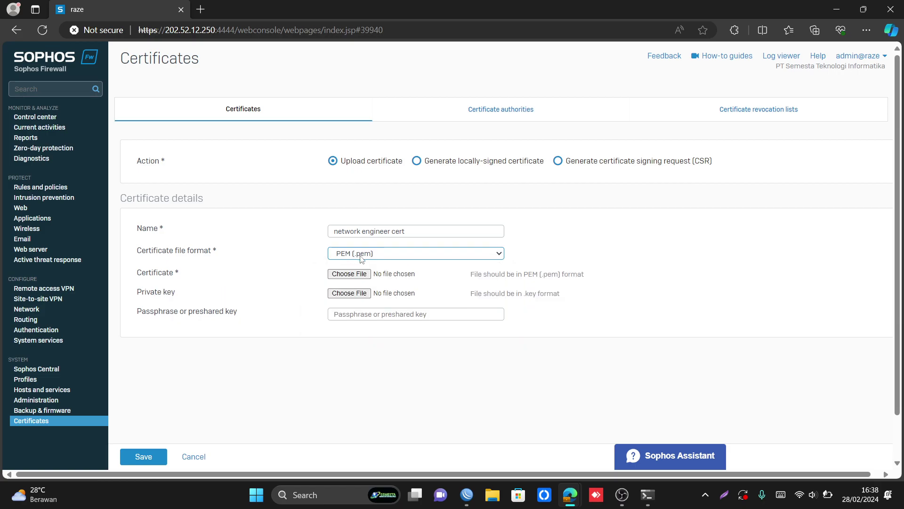
# Attach cert.pem from the Desktop's cert folder as the certificate file
pyautogui.click(354, 275)
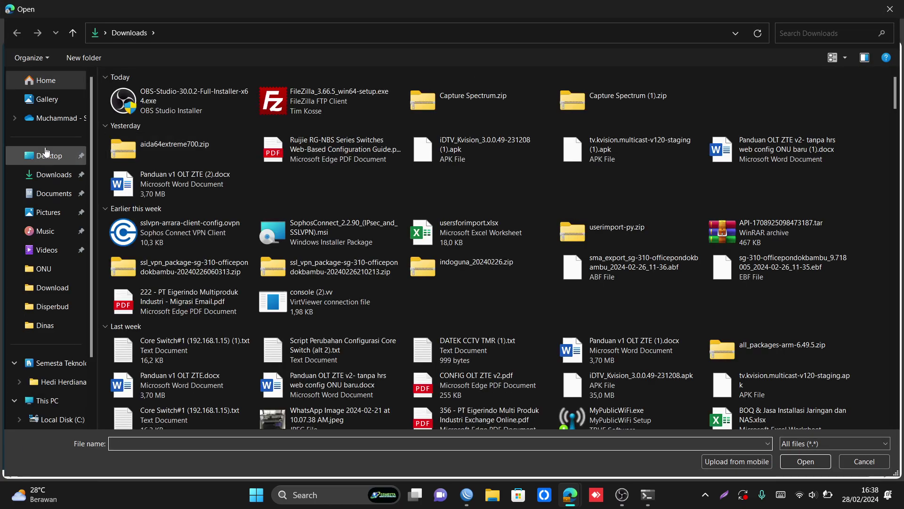
pyautogui.click(47, 152)
pyautogui.doubleClick(154, 95)
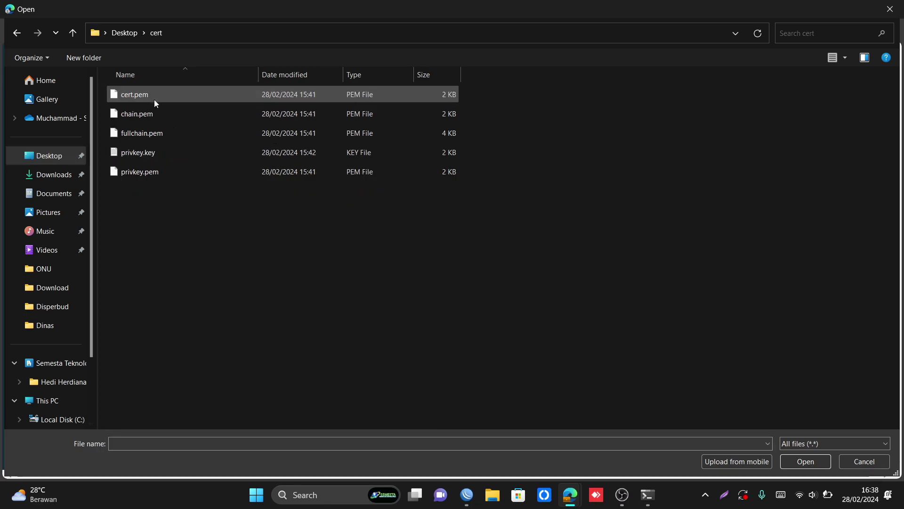
pyautogui.doubleClick(157, 94)
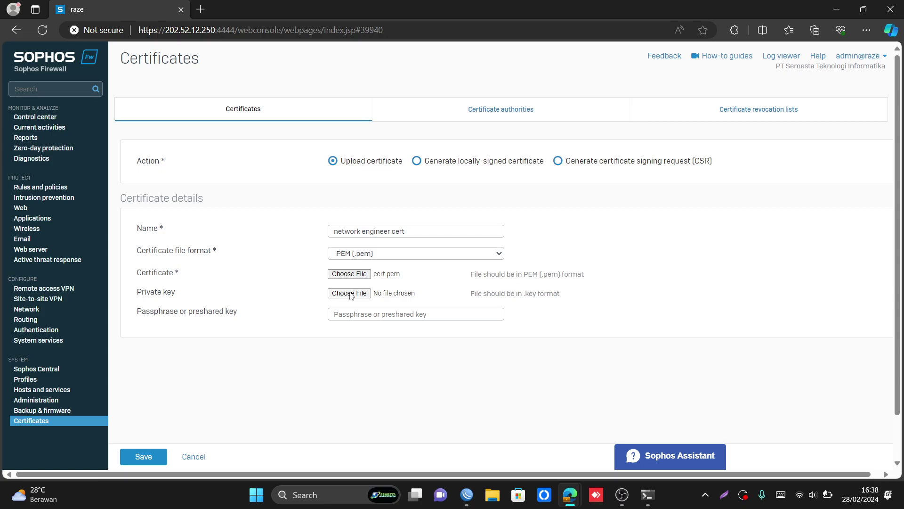
# Attach privkey.key from the cert folder as the private key and save the certificate without a passphrase
pyautogui.click(350, 294)
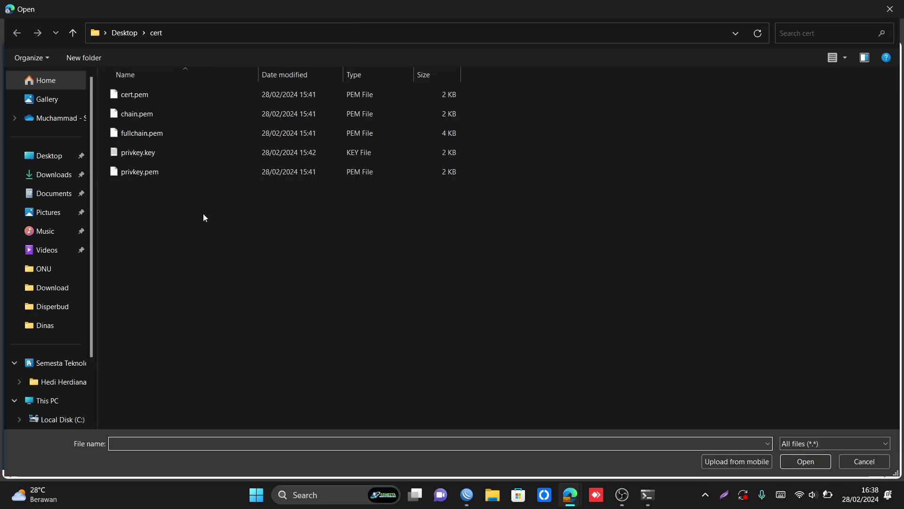
pyautogui.click(155, 154)
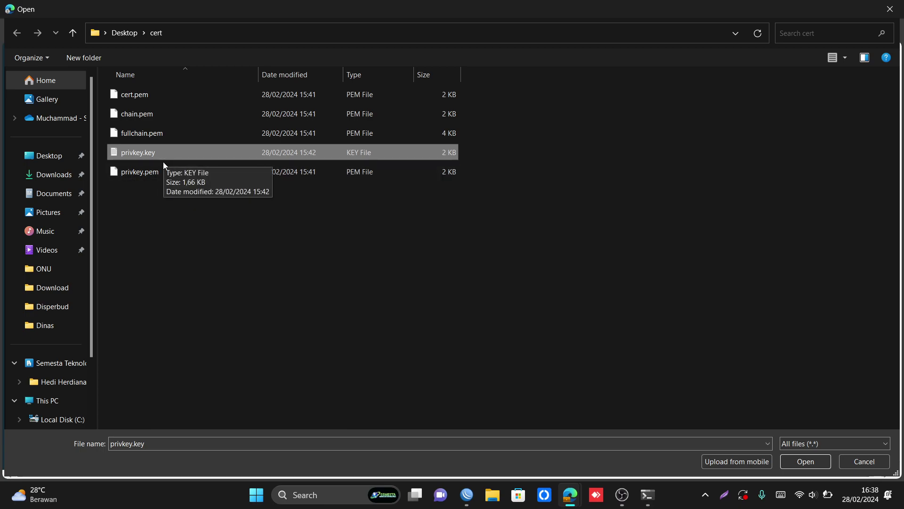
pyautogui.click(160, 177)
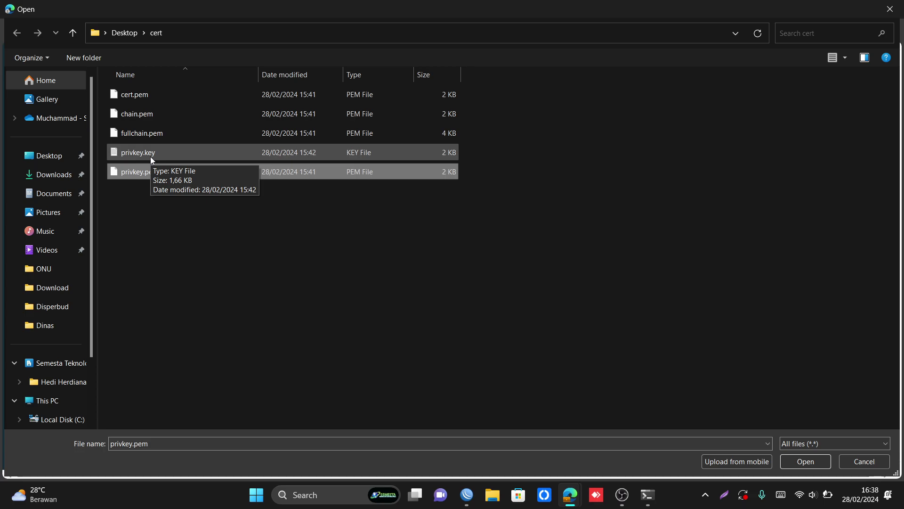
pyautogui.doubleClick(150, 156)
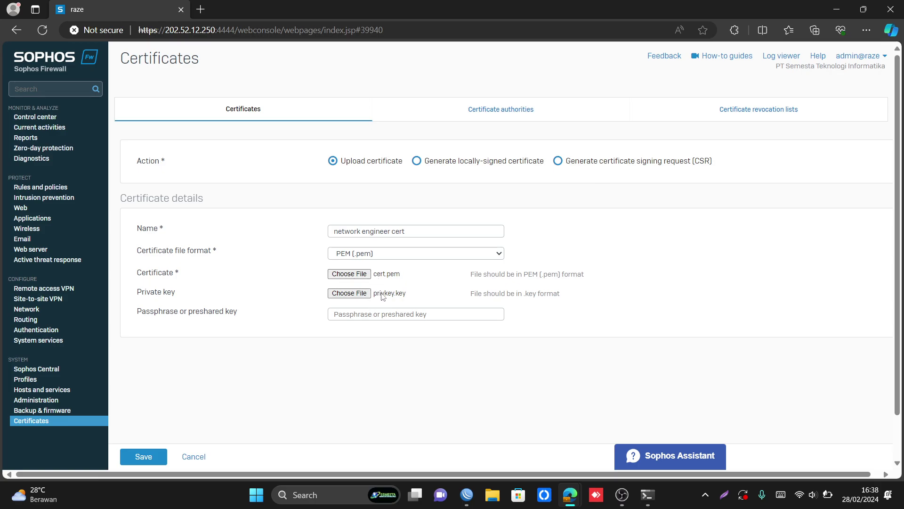
pyautogui.click(336, 318)
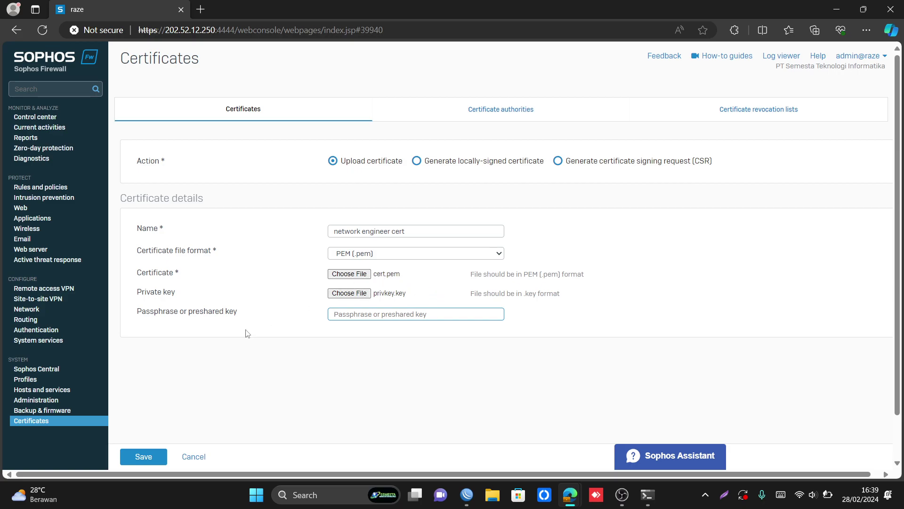
pyautogui.click(138, 459)
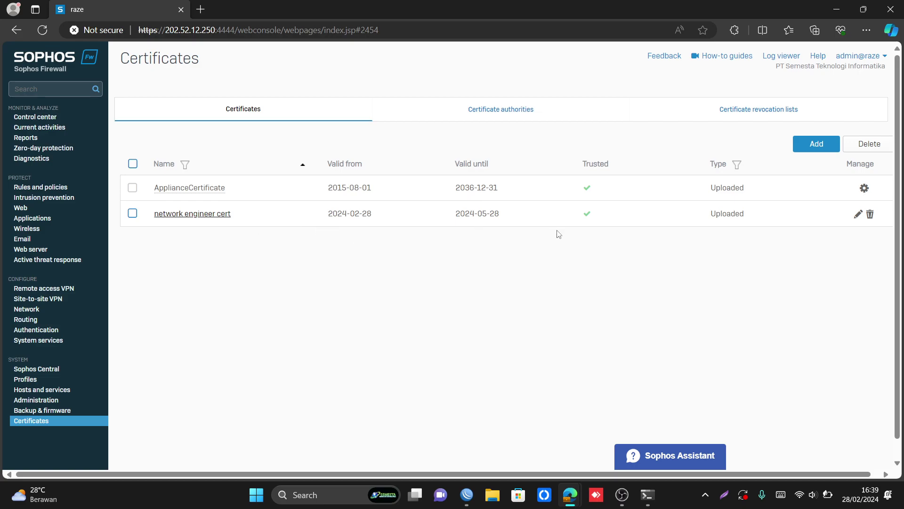
# Inspect the trust details of "network engineer cert" and the form for adding a certificate authority
pyautogui.moveTo(587, 219)
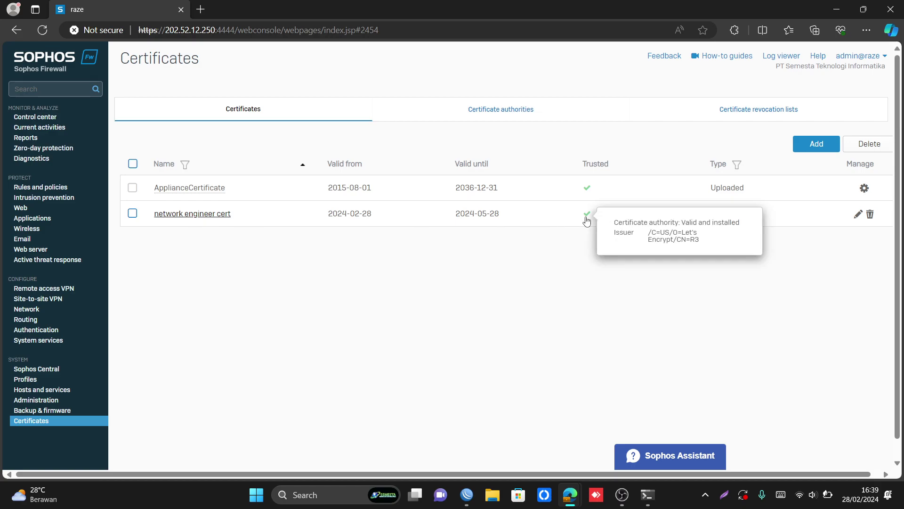
pyautogui.click(511, 107)
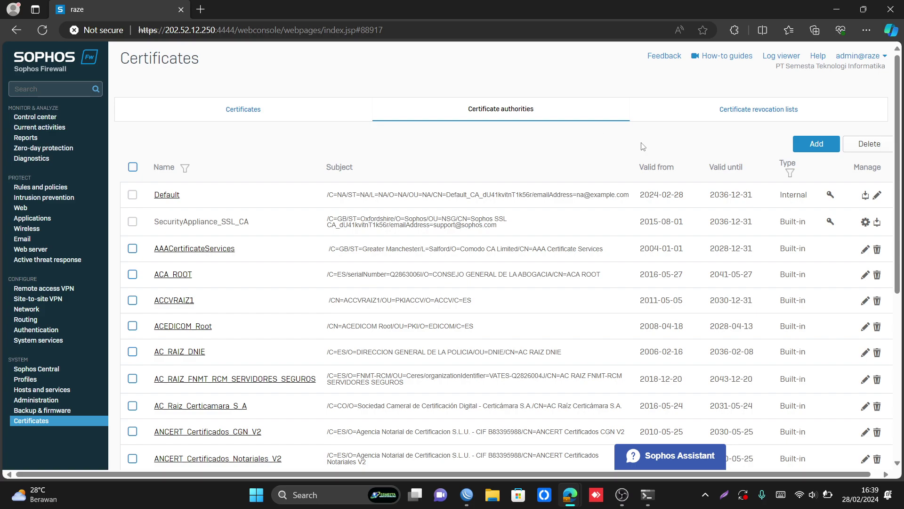
pyautogui.click(796, 148)
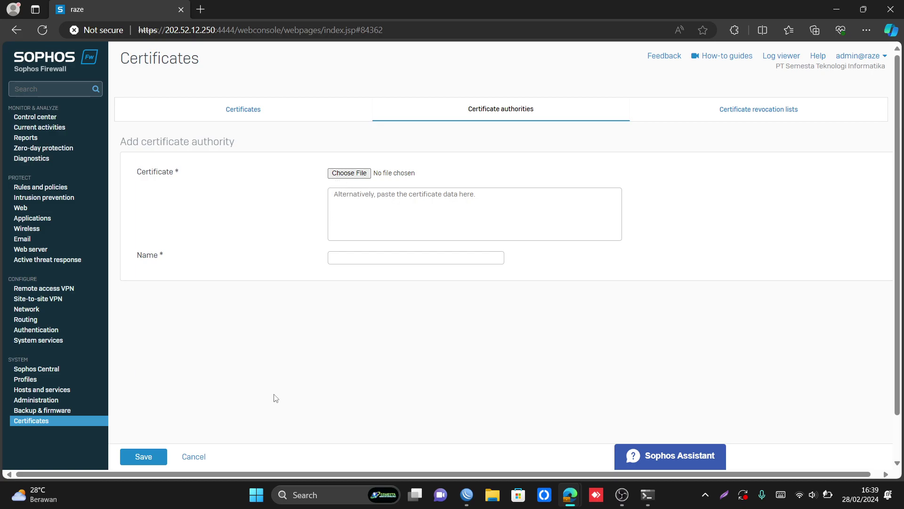
pyautogui.click(197, 458)
pyautogui.click(260, 111)
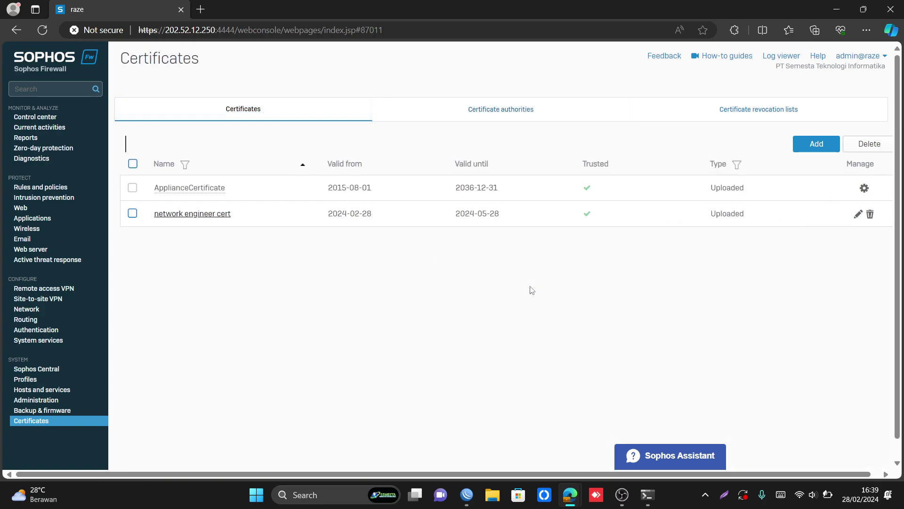
pyautogui.moveTo(588, 216)
pyautogui.click(621, 494)
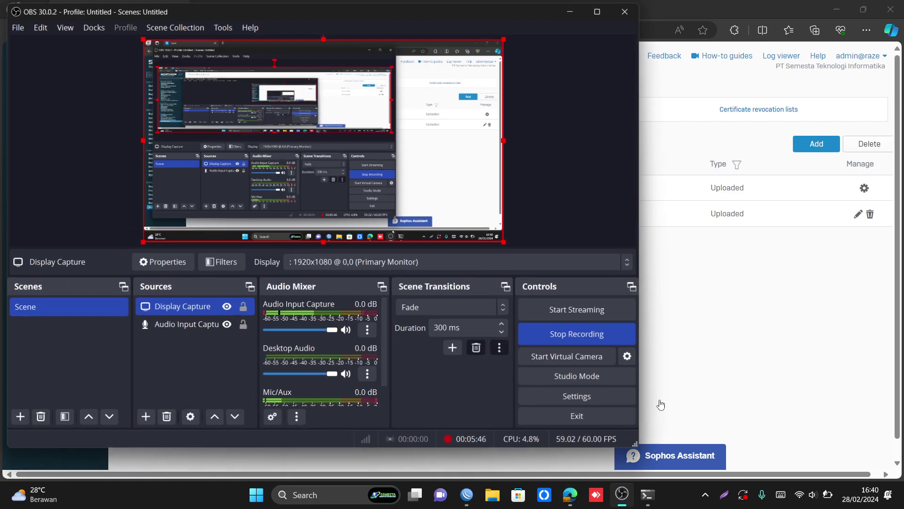